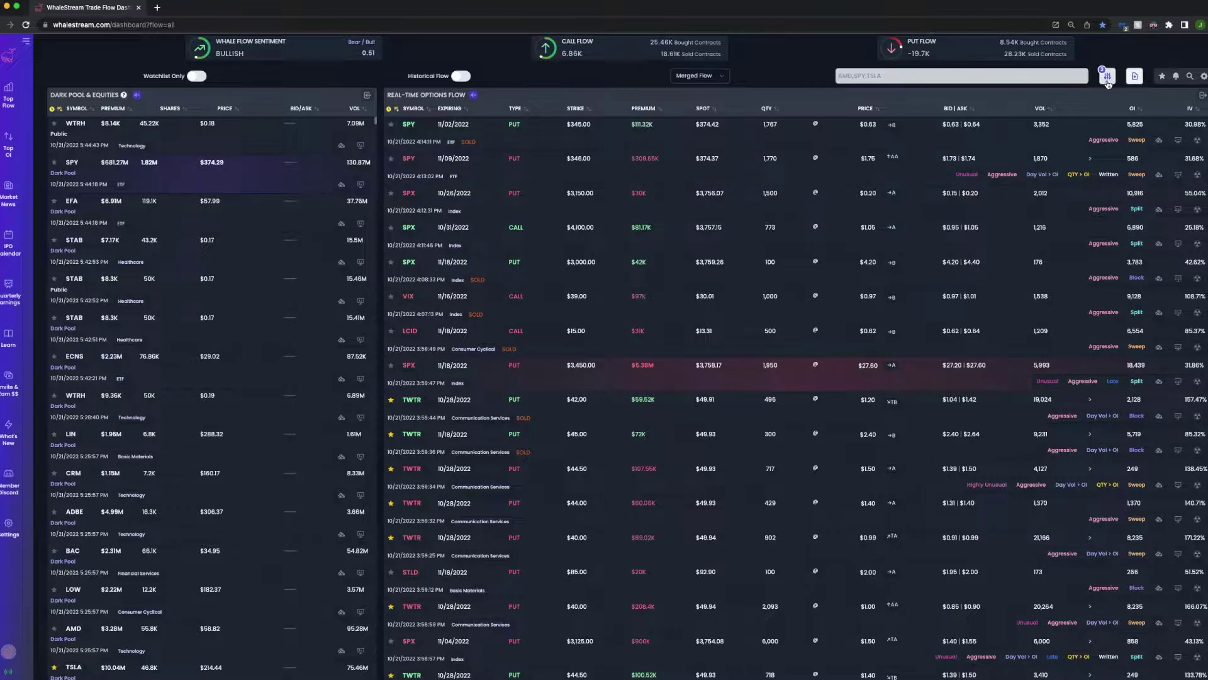
- Open the flow filter panel and review the saved presets, leaving Playground selected
{"action": "left_click", "coordinate": [1107, 77]}
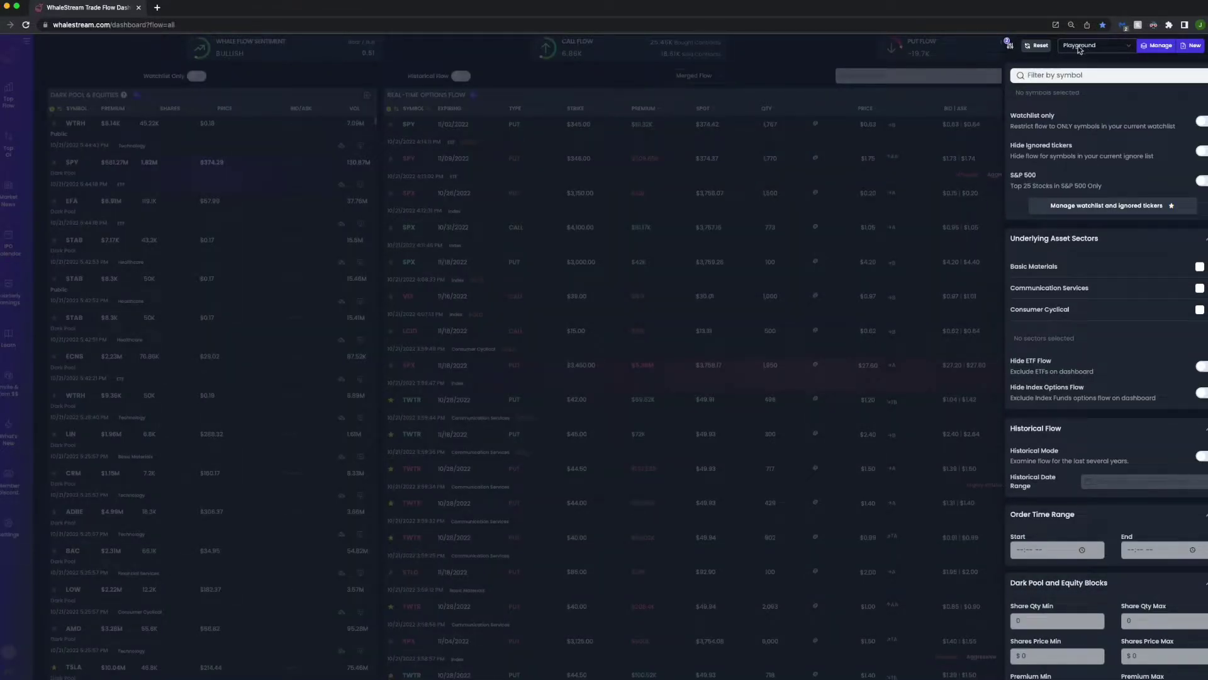
{"action": "left_click", "coordinate": [1109, 51]}
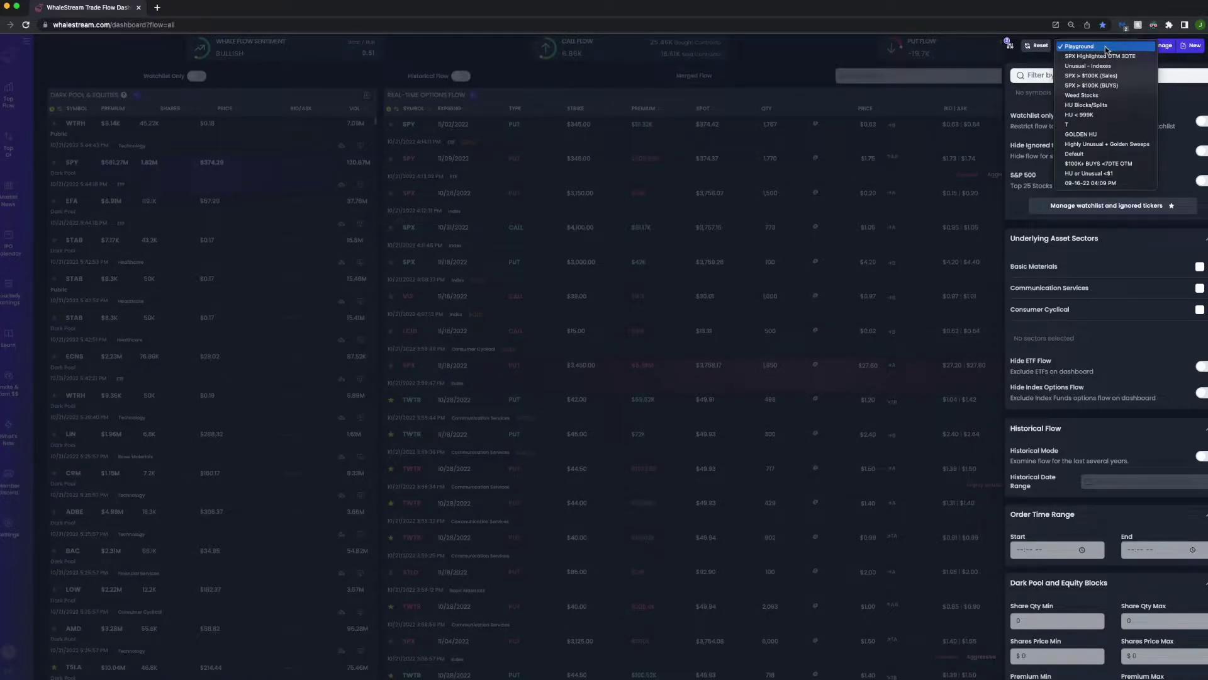
{"action": "left_click", "coordinate": [1105, 51]}
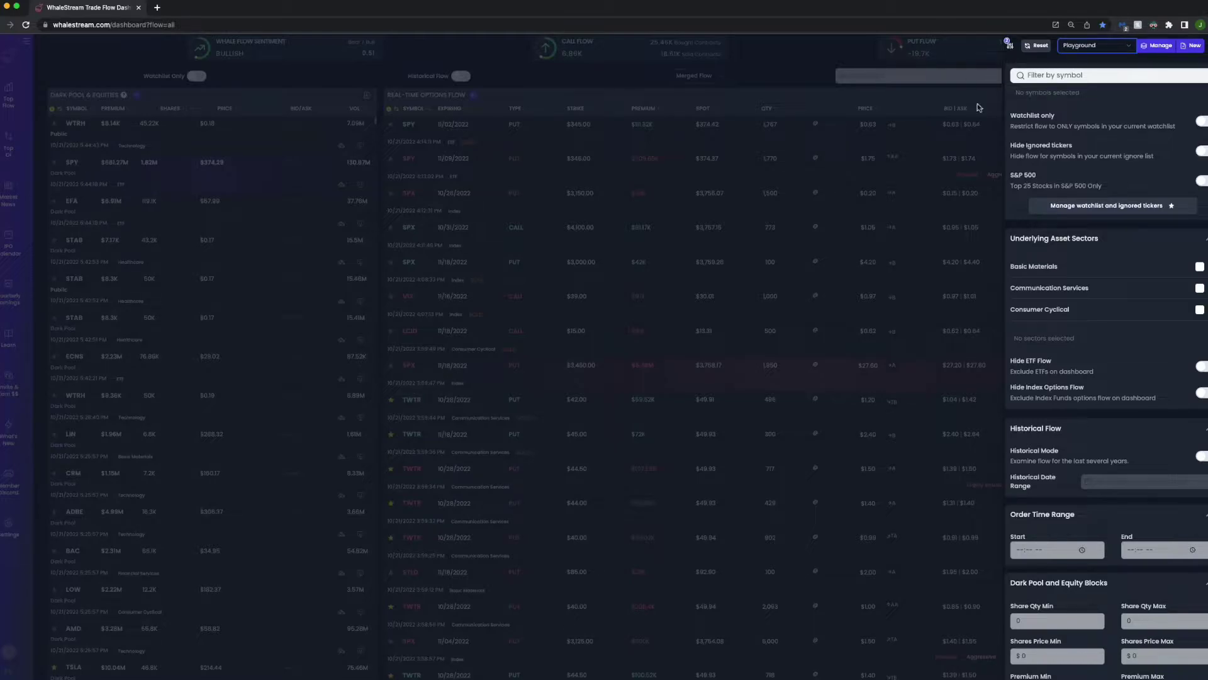
{"action": "left_click", "coordinate": [1101, 51]}
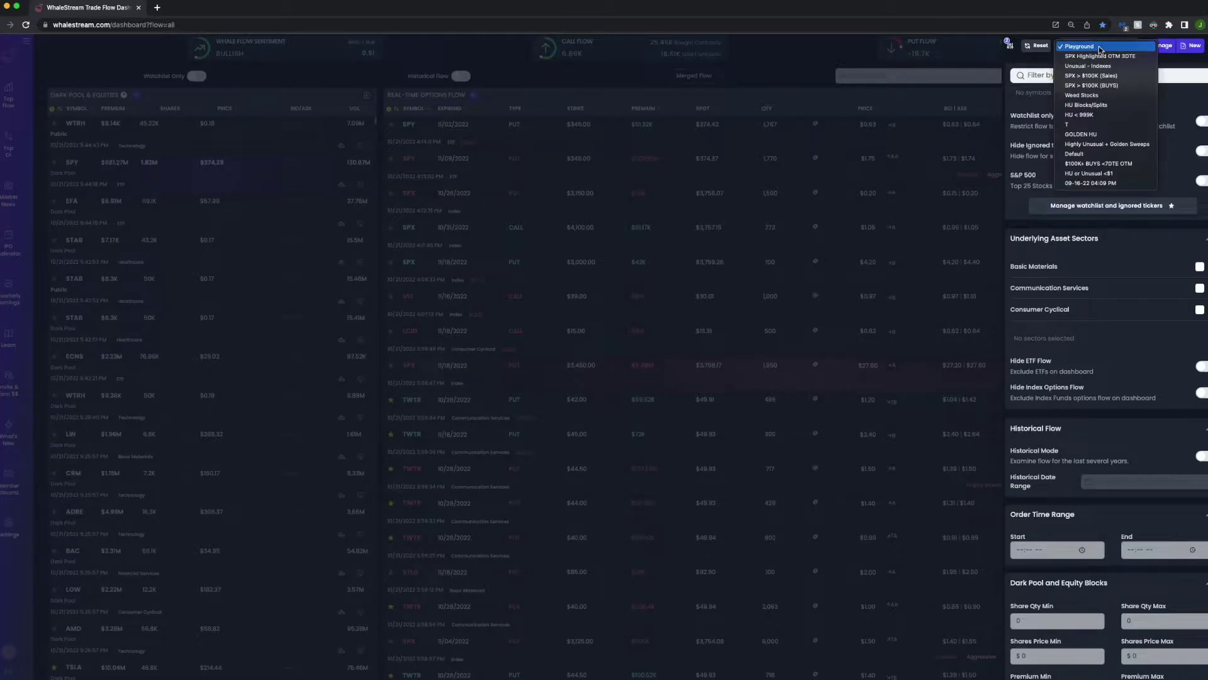
{"action": "left_click", "coordinate": [1186, 95]}
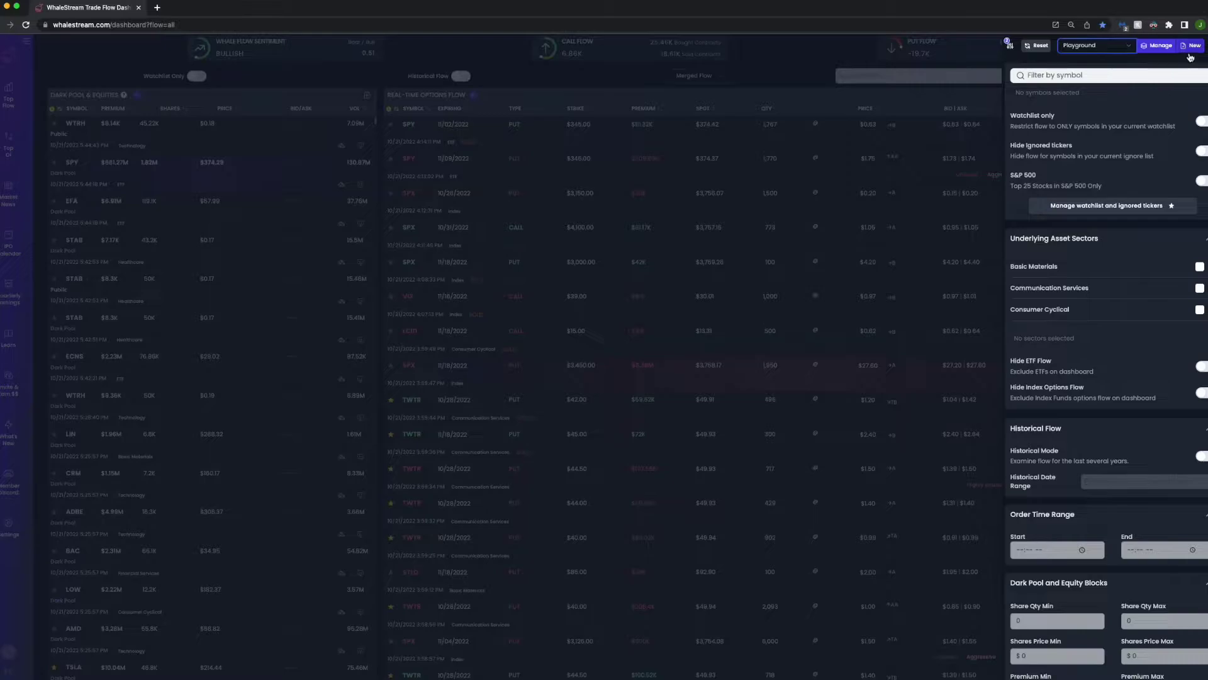
- Create a new saved filter preset named 'VIDEO FILTER'
{"action": "left_click", "coordinate": [1161, 47]}
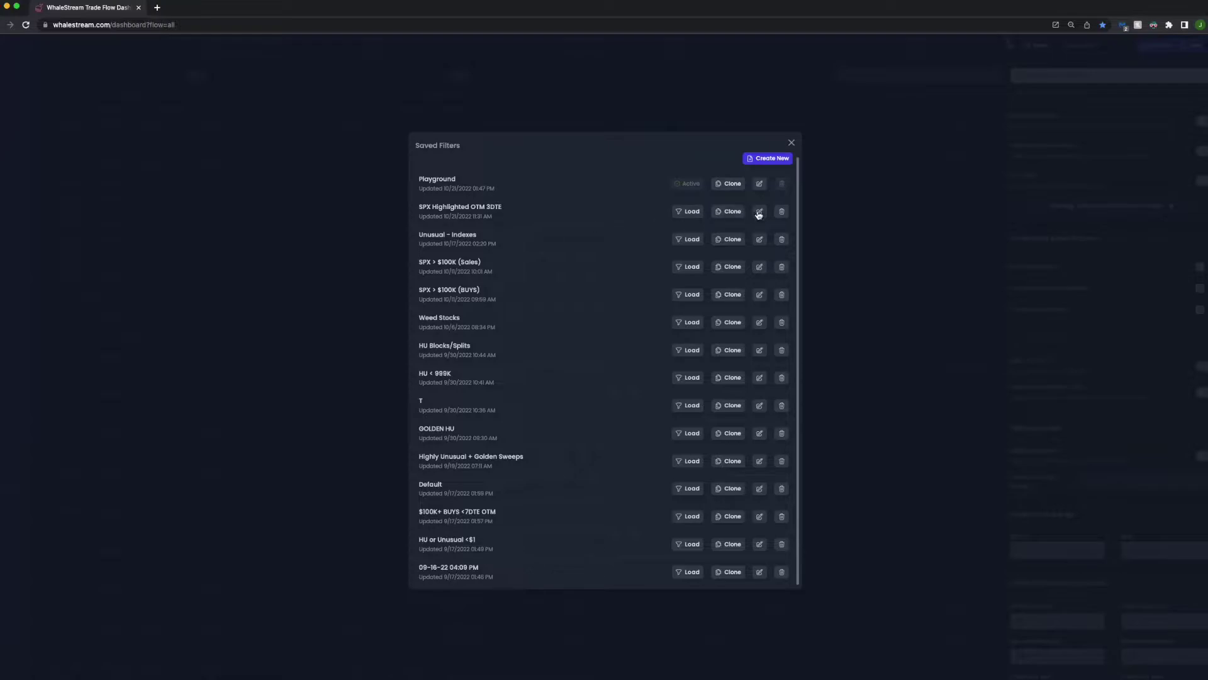
{"action": "left_click", "coordinate": [794, 145]}
{"action": "left_click", "coordinate": [1191, 46]}
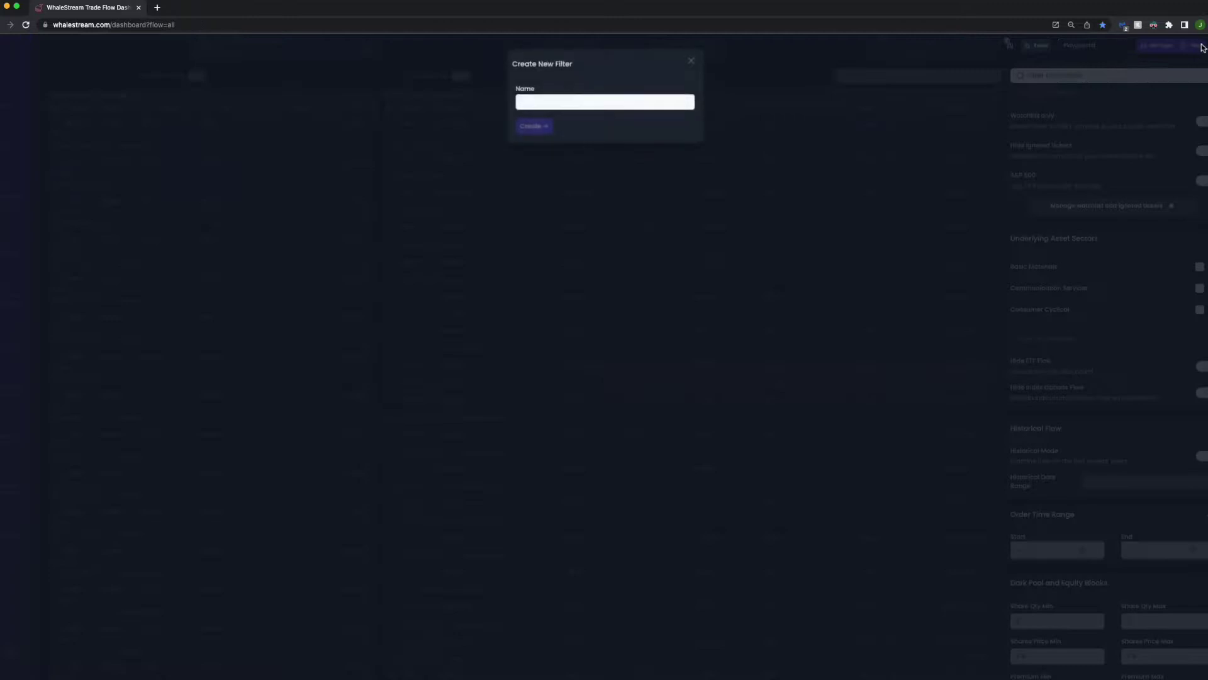
{"action": "left_click", "coordinate": [601, 102]}
{"action": "type", "text": "VIDEO FILTER"}
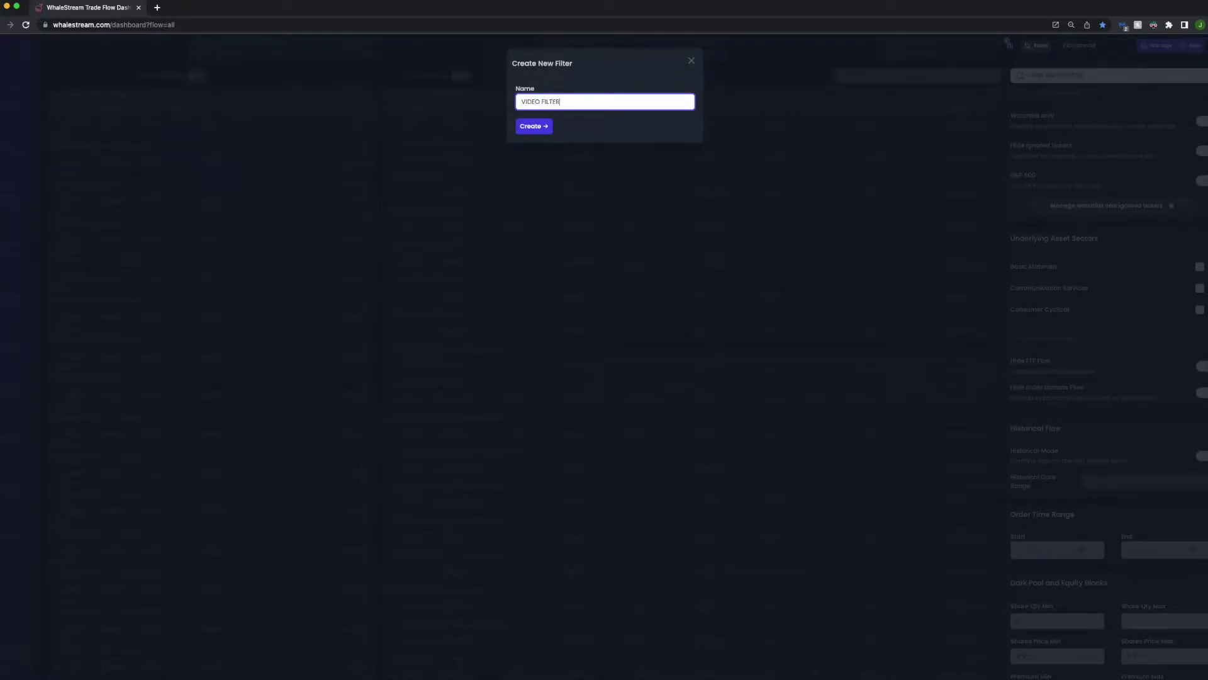
{"action": "left_click", "coordinate": [535, 127]}
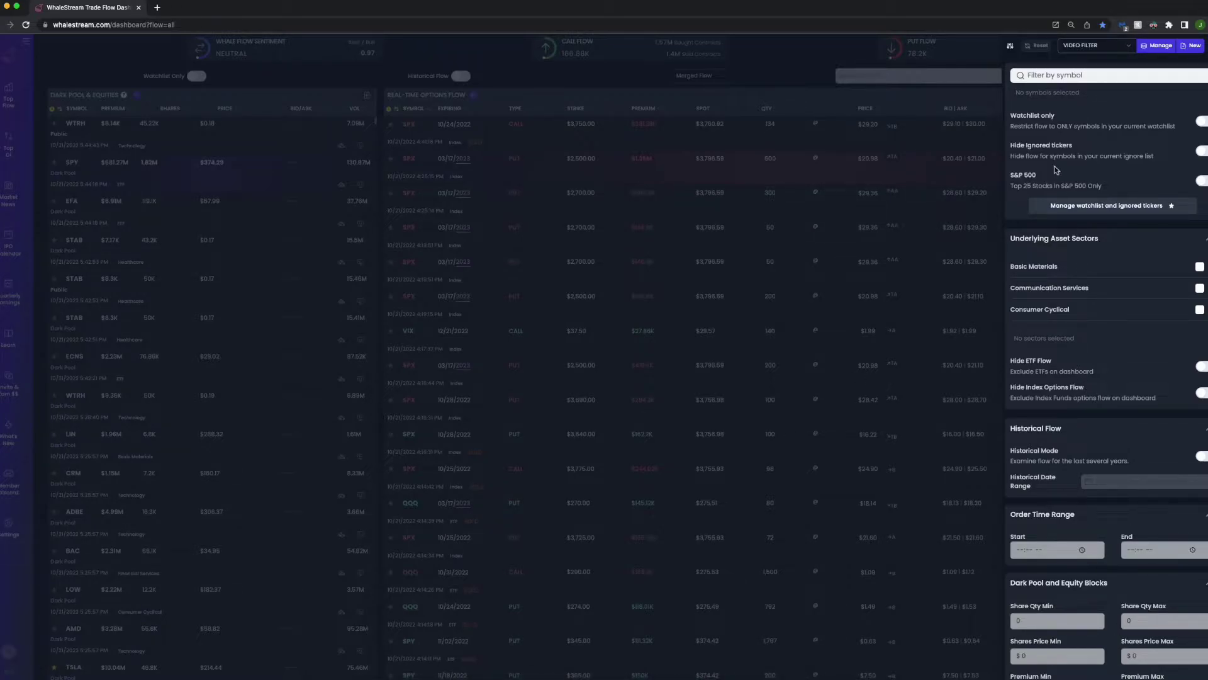
- Switch on S&P 500 and look over the days-to-expiration choices without picking one
{"action": "left_click", "coordinate": [1202, 181]}
{"action": "scroll", "coordinate": [1102, 308], "scroll_direction": "down", "scroll_amount": 1}
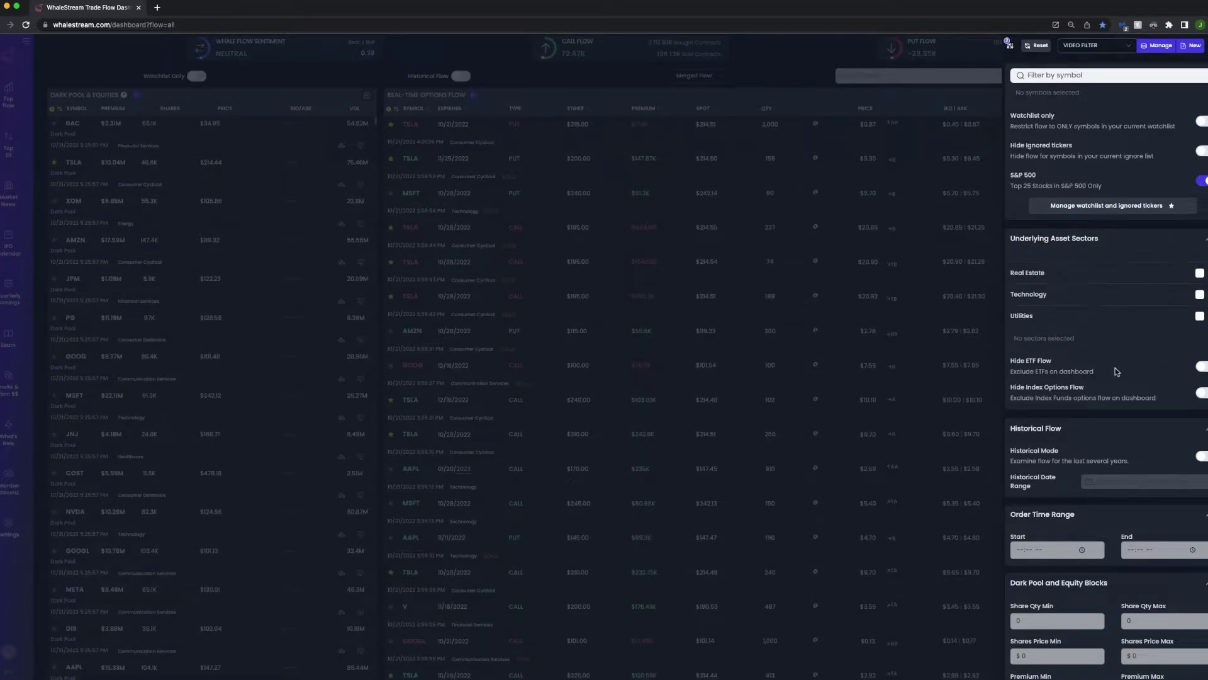
{"action": "scroll", "coordinate": [1102, 309], "scroll_direction": "down", "scroll_amount": 7}
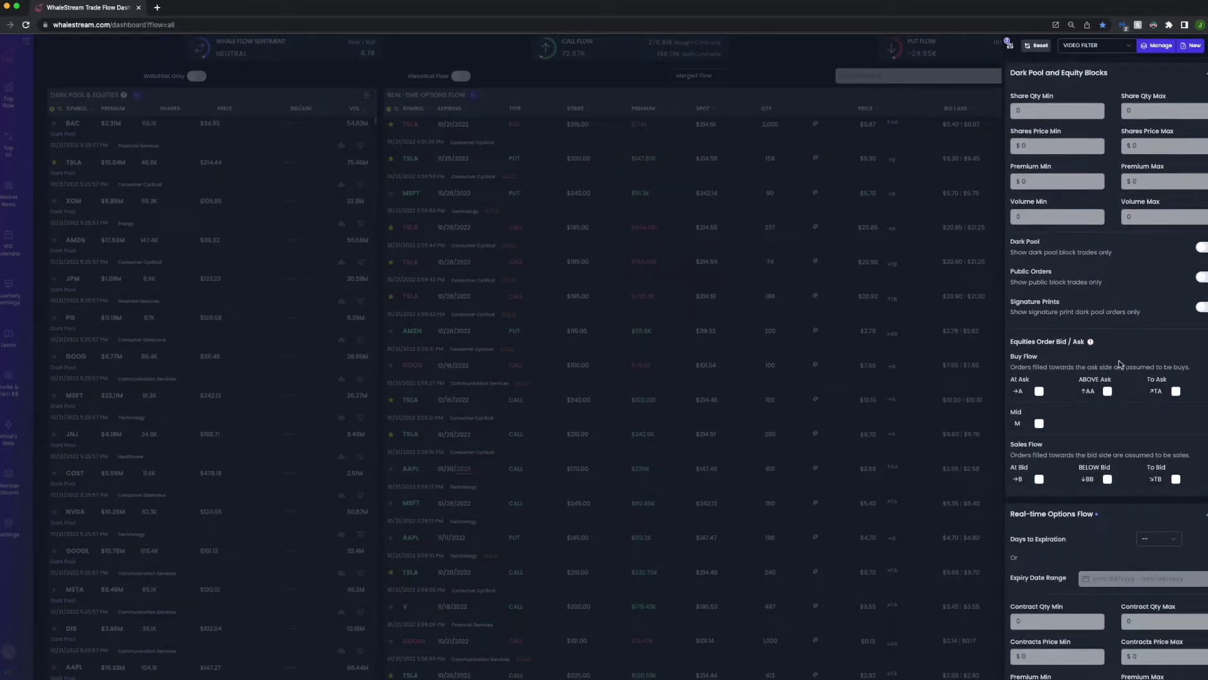
{"action": "scroll", "coordinate": [1167, 560], "scroll_direction": "down", "scroll_amount": 2}
{"action": "left_click", "coordinate": [1174, 464]}
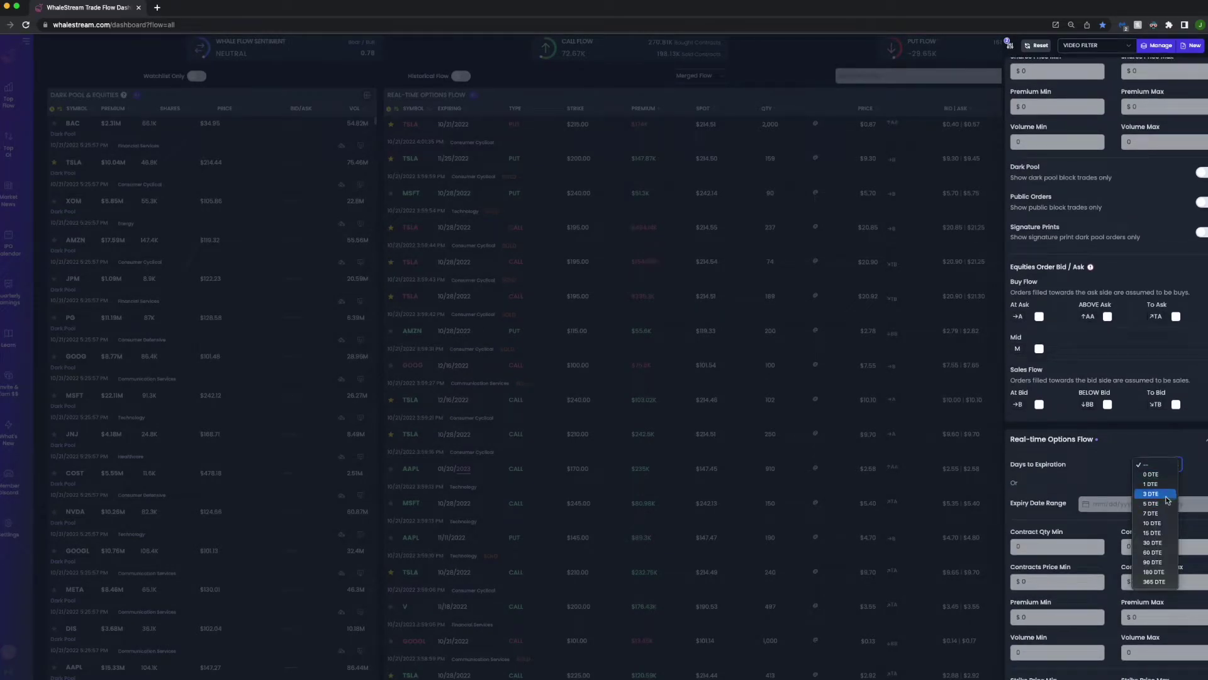
{"action": "key", "text": "Escape"}
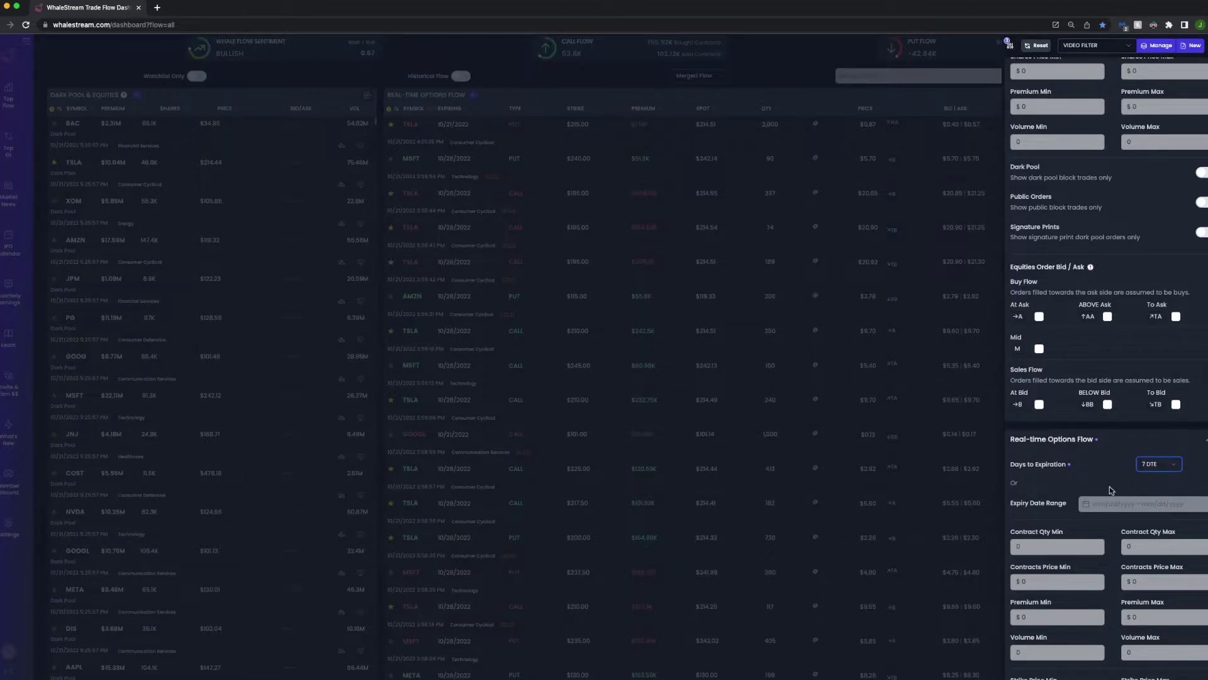
- Enter a $100K minimum premium for options flow and close the filter settings panel
{"action": "scroll", "coordinate": [1092, 465], "scroll_direction": "down", "scroll_amount": 5}
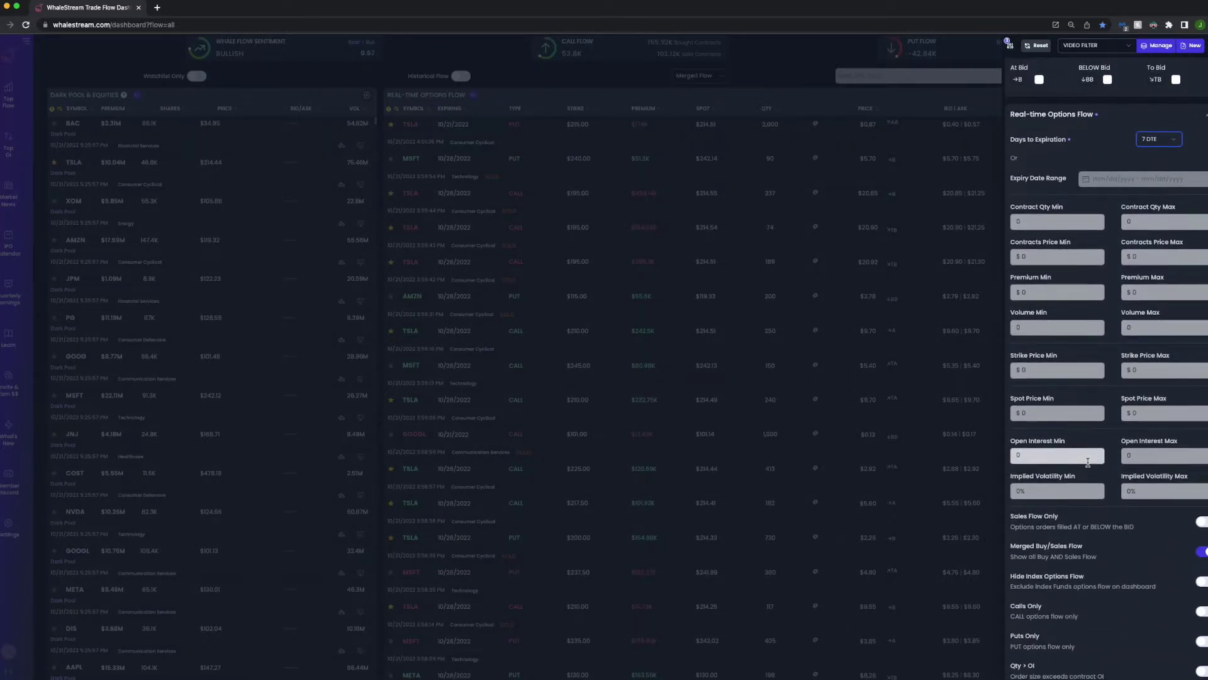
{"action": "left_click", "coordinate": [1034, 293]}
{"action": "type", "text": "10,"}
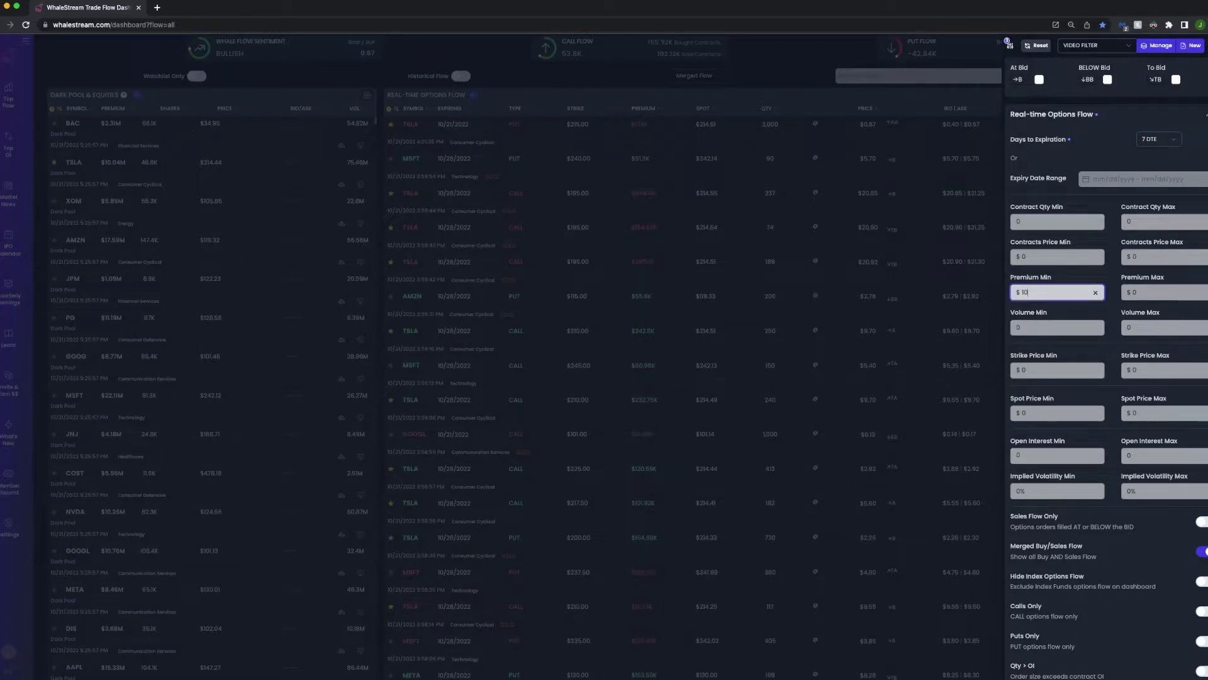
{"action": "type", "text": "000"}
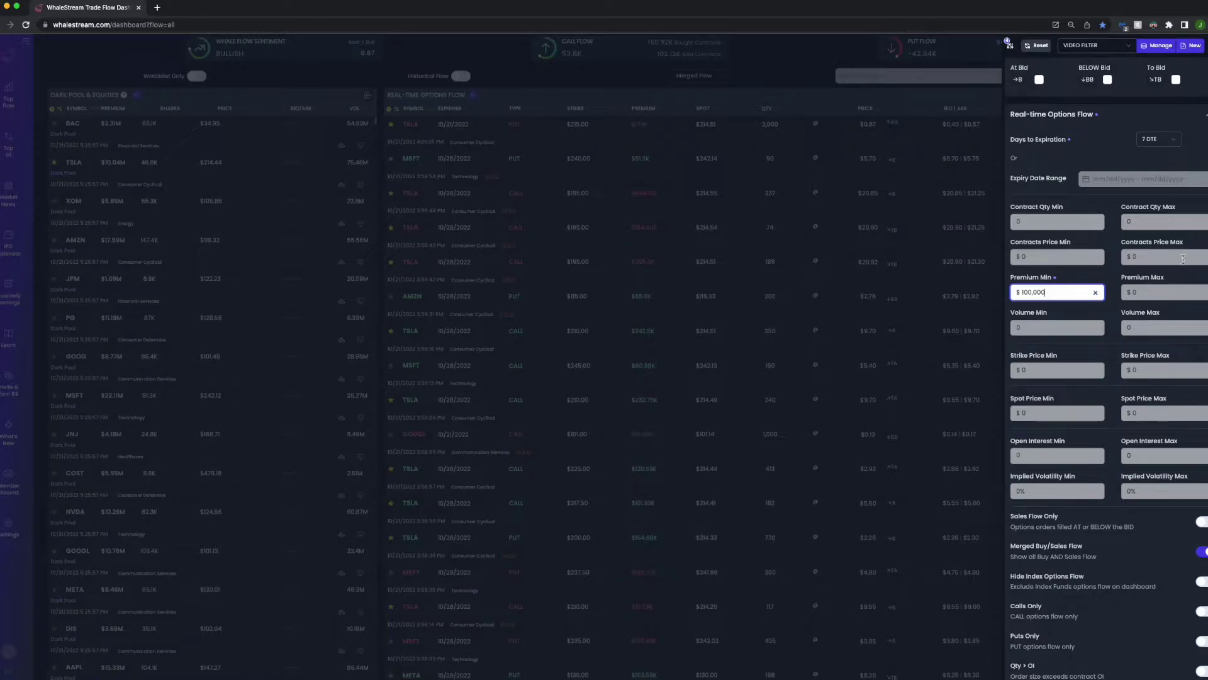
{"action": "scroll", "coordinate": [1183, 258], "scroll_direction": "up", "scroll_amount": 10}
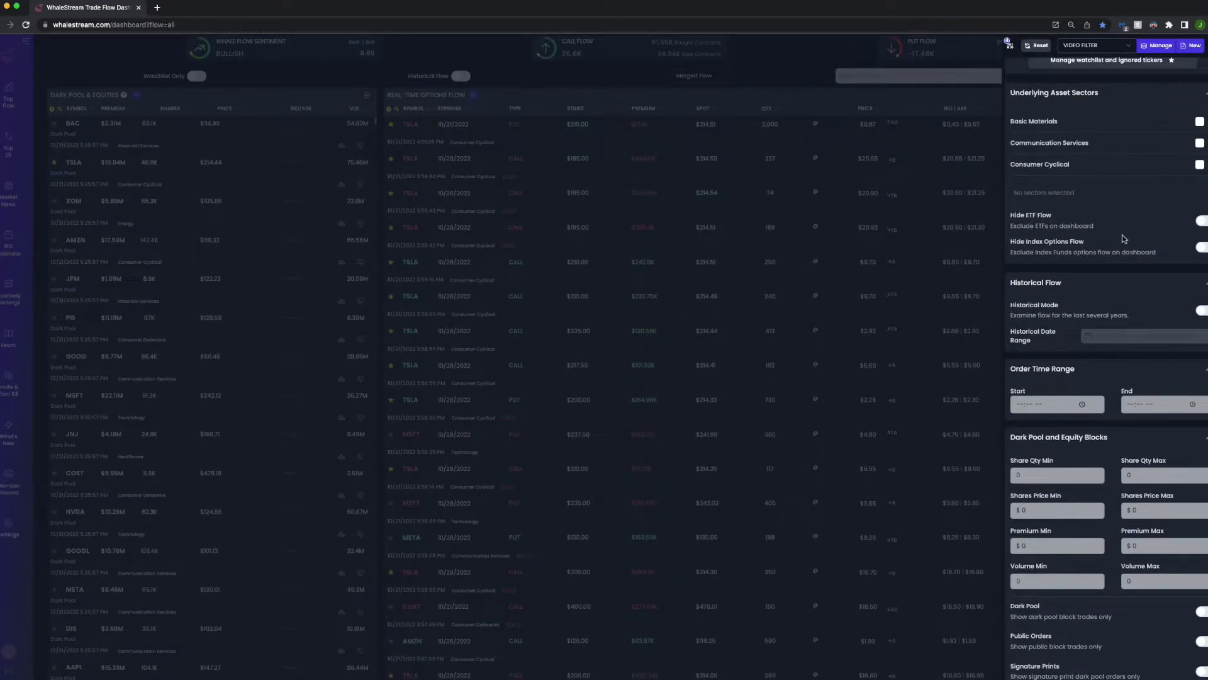
{"action": "scroll", "coordinate": [1124, 238], "scroll_direction": "up", "scroll_amount": 3}
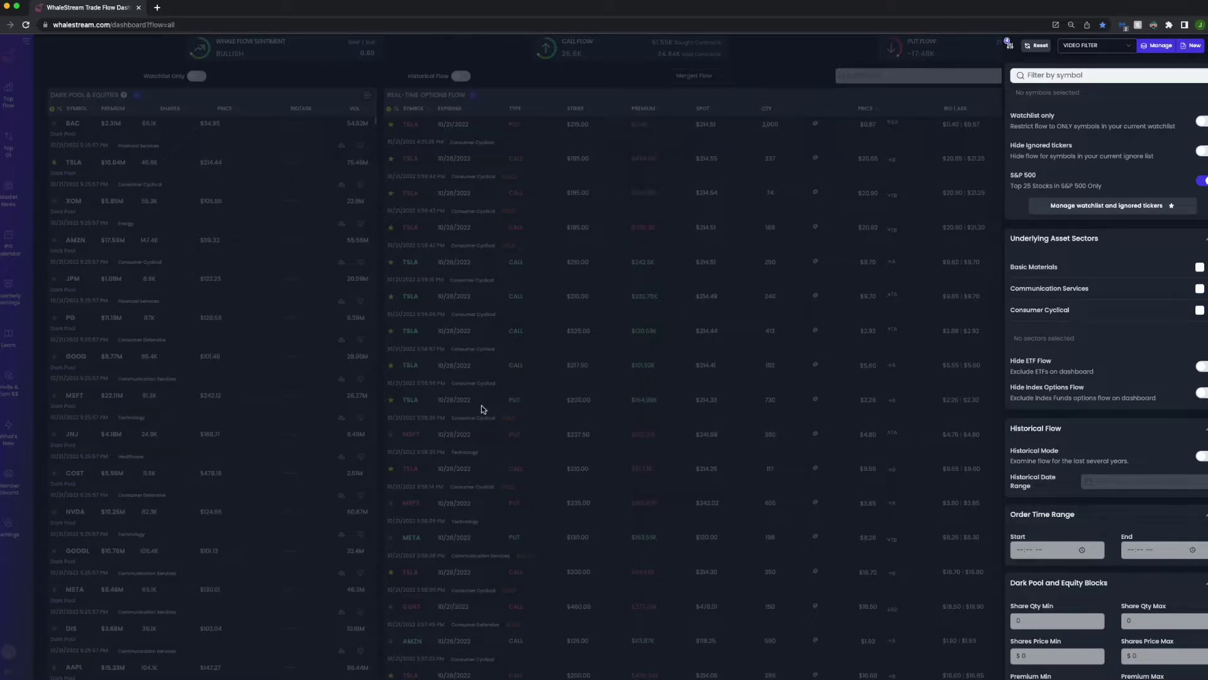
{"action": "left_click", "coordinate": [812, 96]}
- Switch the active filter to Playground, then back to VIDEO FILTER, and close the panel
{"action": "left_click", "coordinate": [1108, 77]}
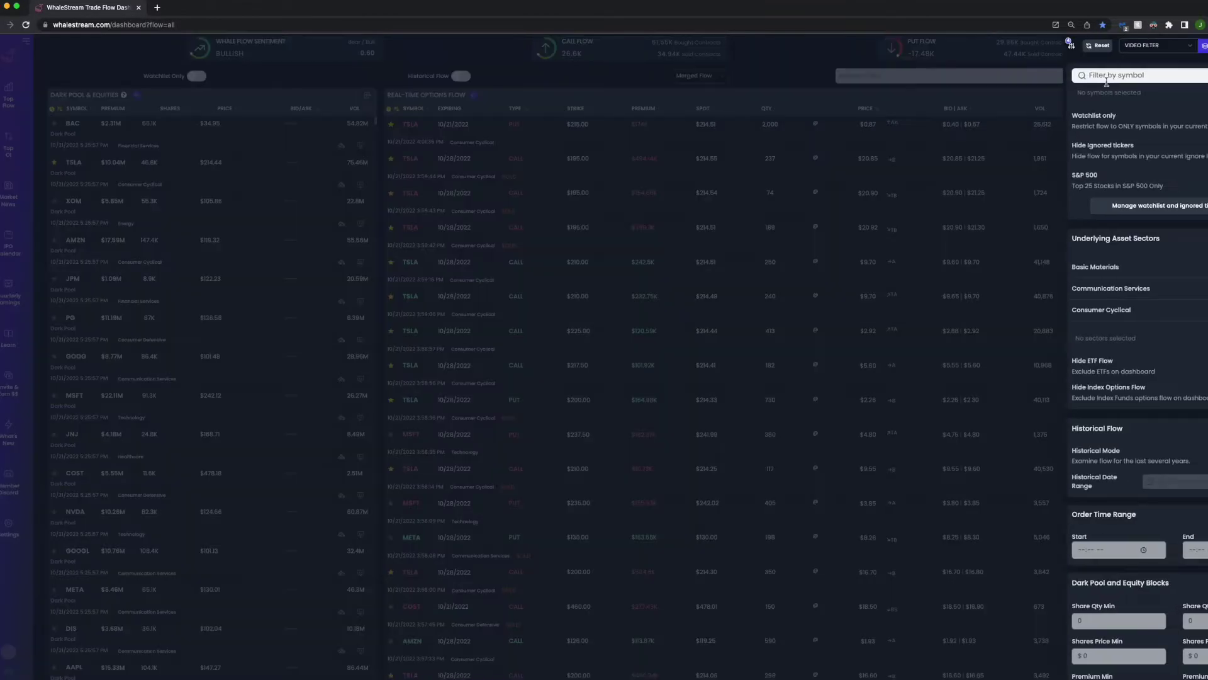
{"action": "left_click", "coordinate": [1098, 46]}
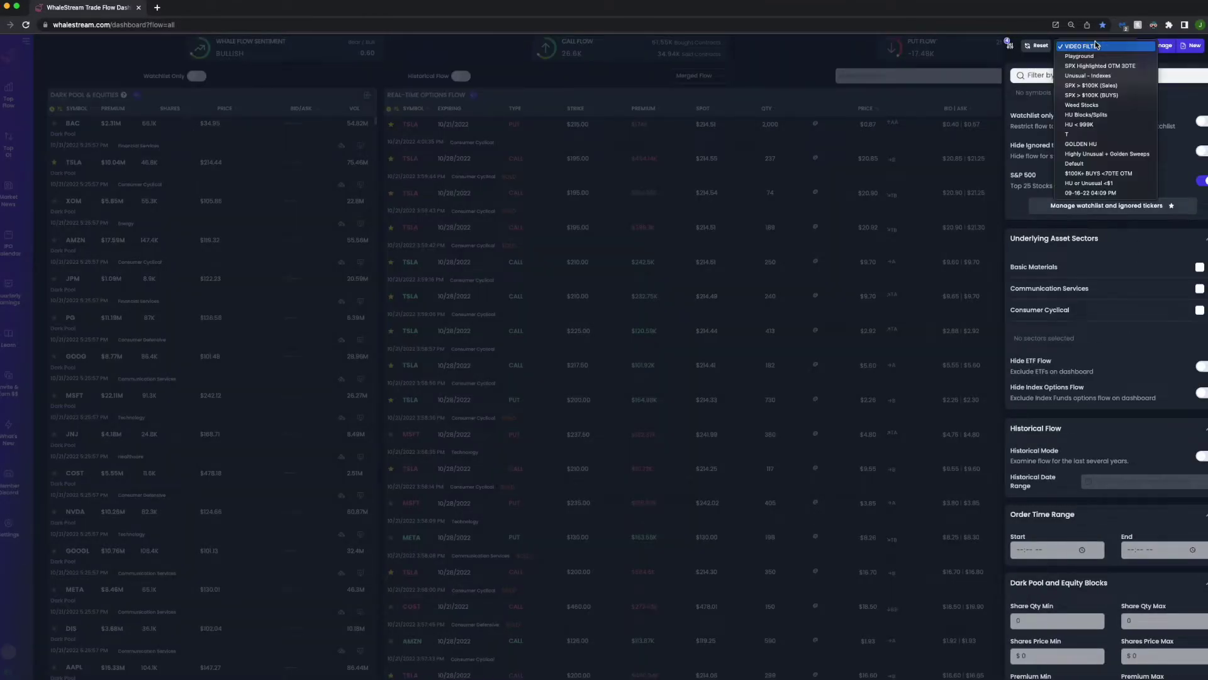
{"action": "left_click", "coordinate": [1108, 56]}
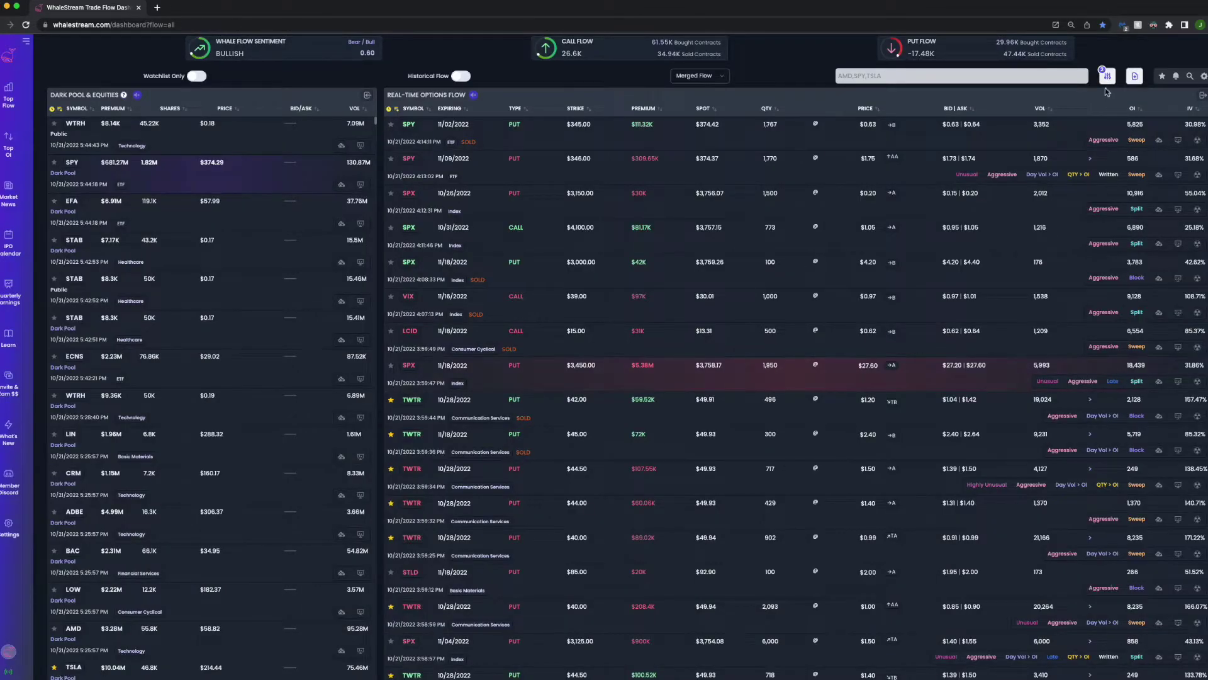
{"action": "left_click", "coordinate": [1113, 55]}
{"action": "left_click", "coordinate": [1115, 53]}
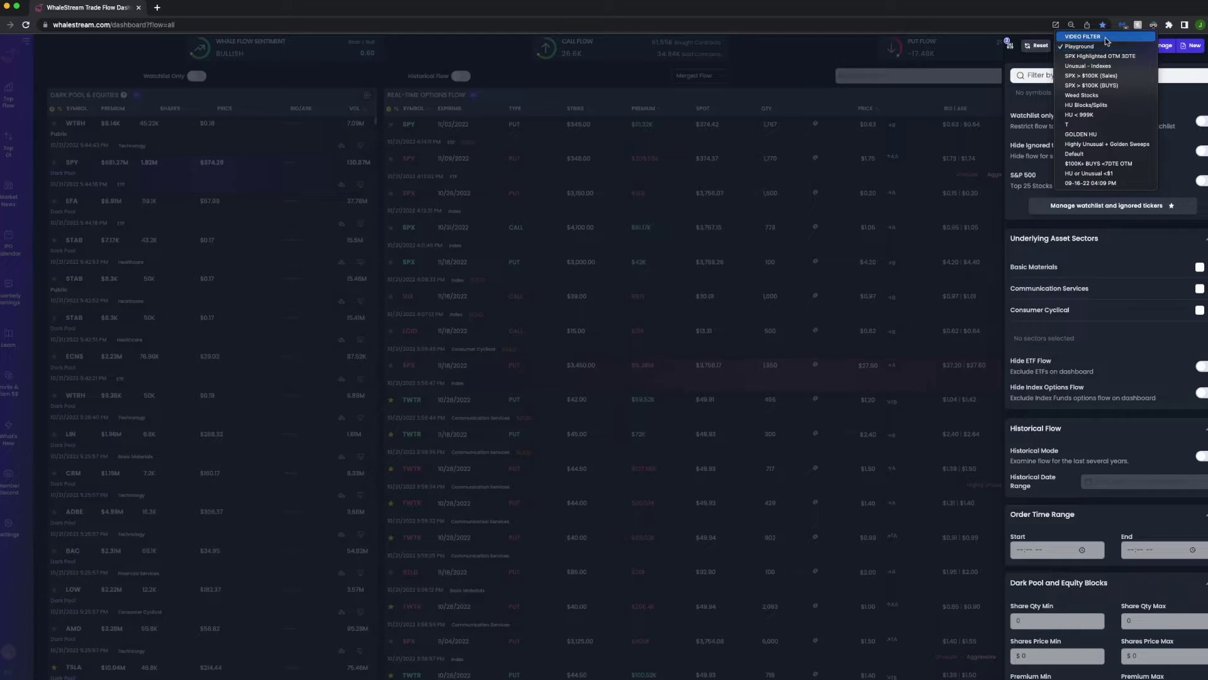
{"action": "left_click", "coordinate": [1108, 43]}
{"action": "key", "text": "Up"}
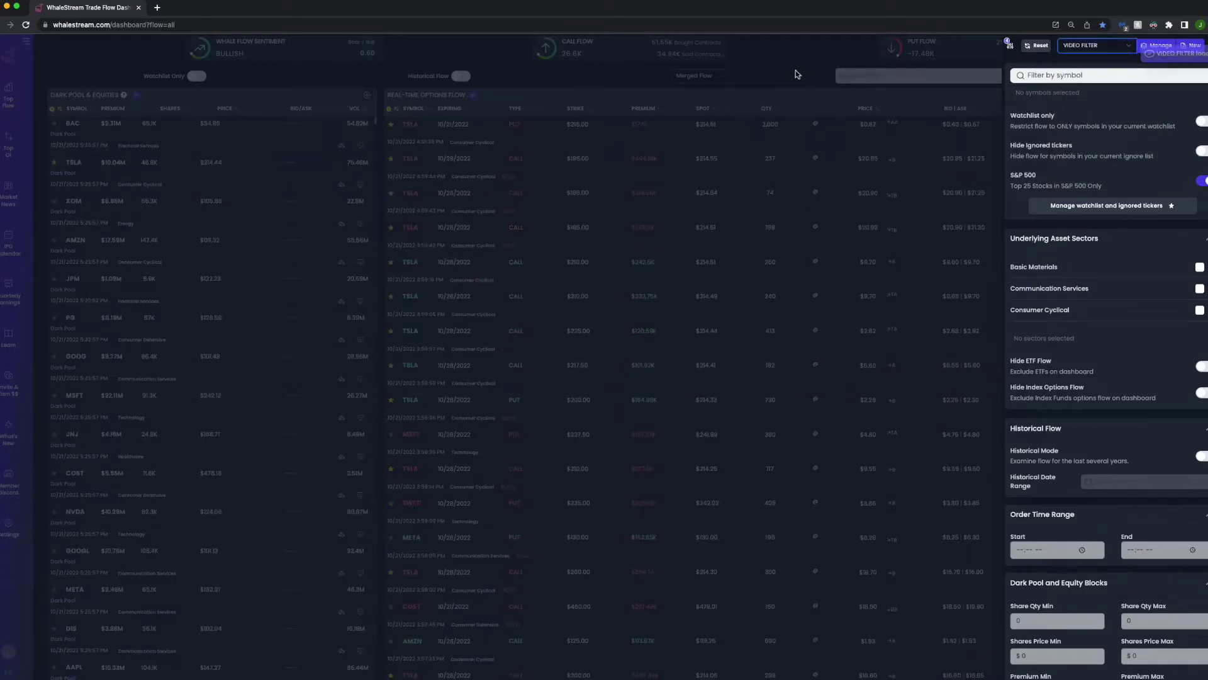
{"action": "left_click", "coordinate": [804, 79]}
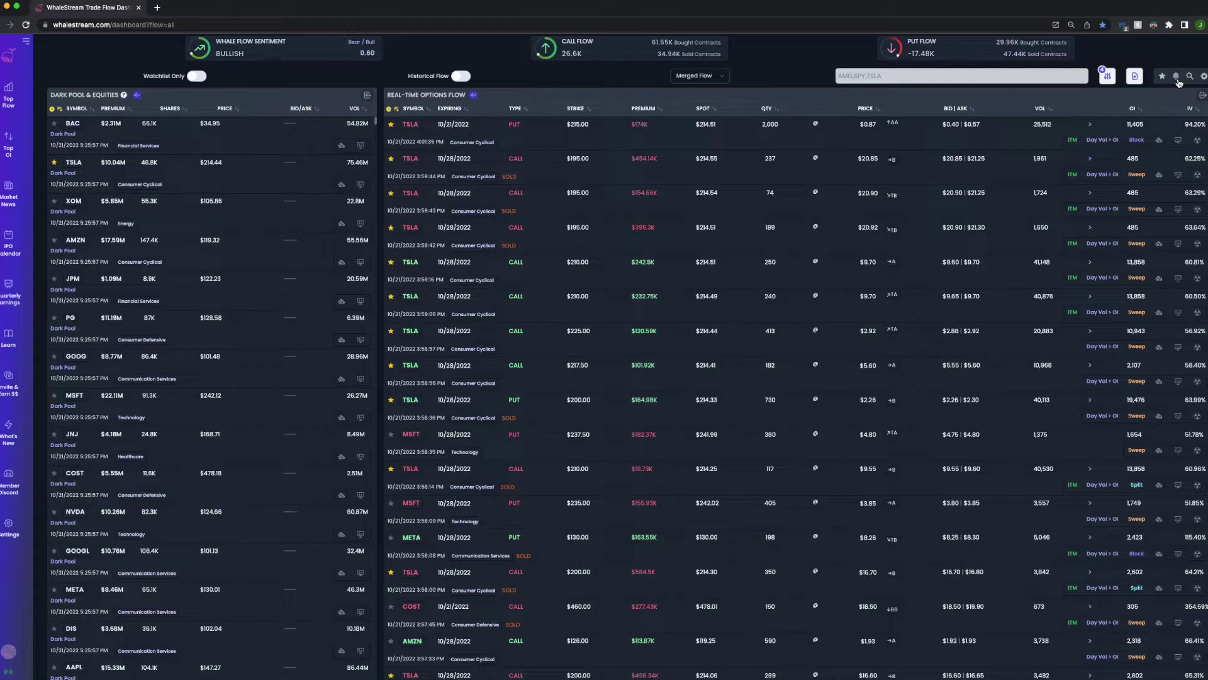
- Start a new custom alert based on the VIDEO FILTER filter with Options Flow as flow type
{"action": "left_click", "coordinate": [1176, 77]}
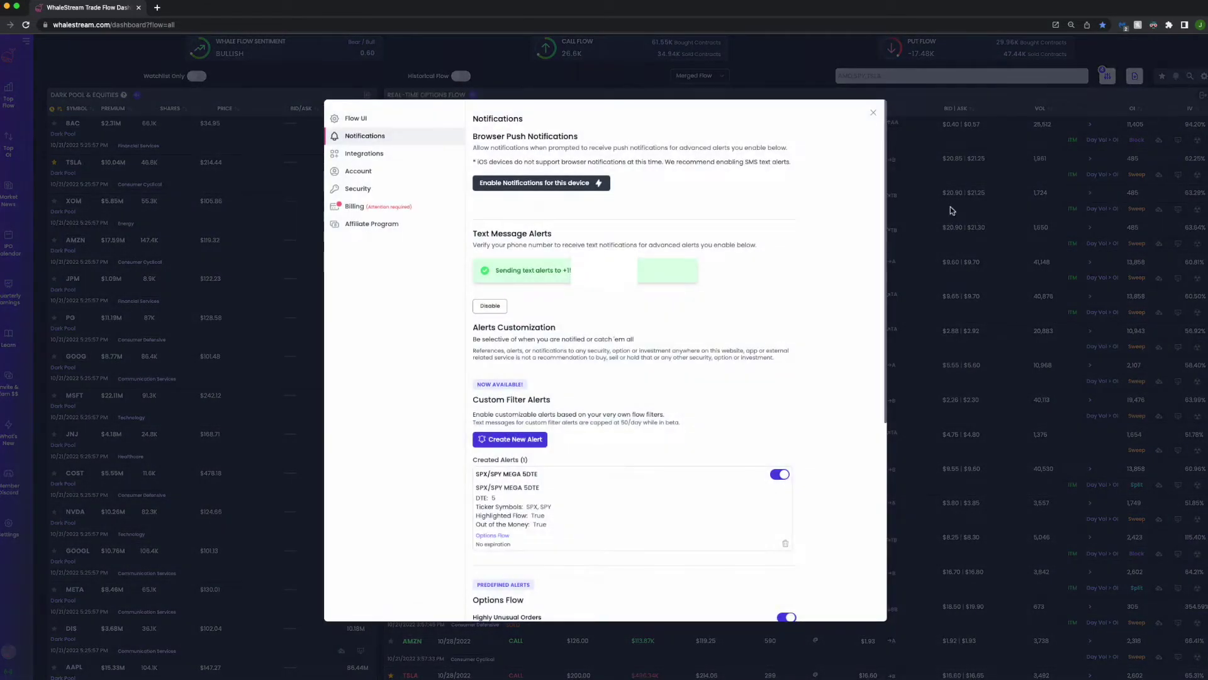
{"action": "left_click", "coordinate": [509, 442]}
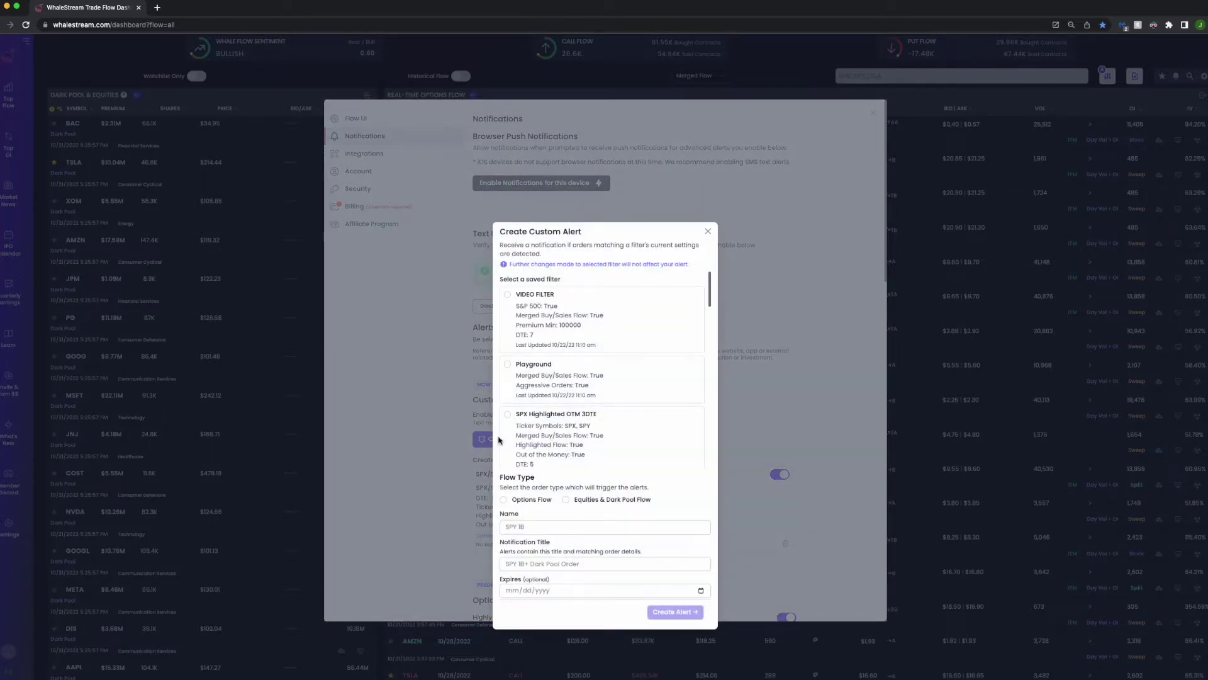
{"action": "left_click", "coordinate": [509, 296]}
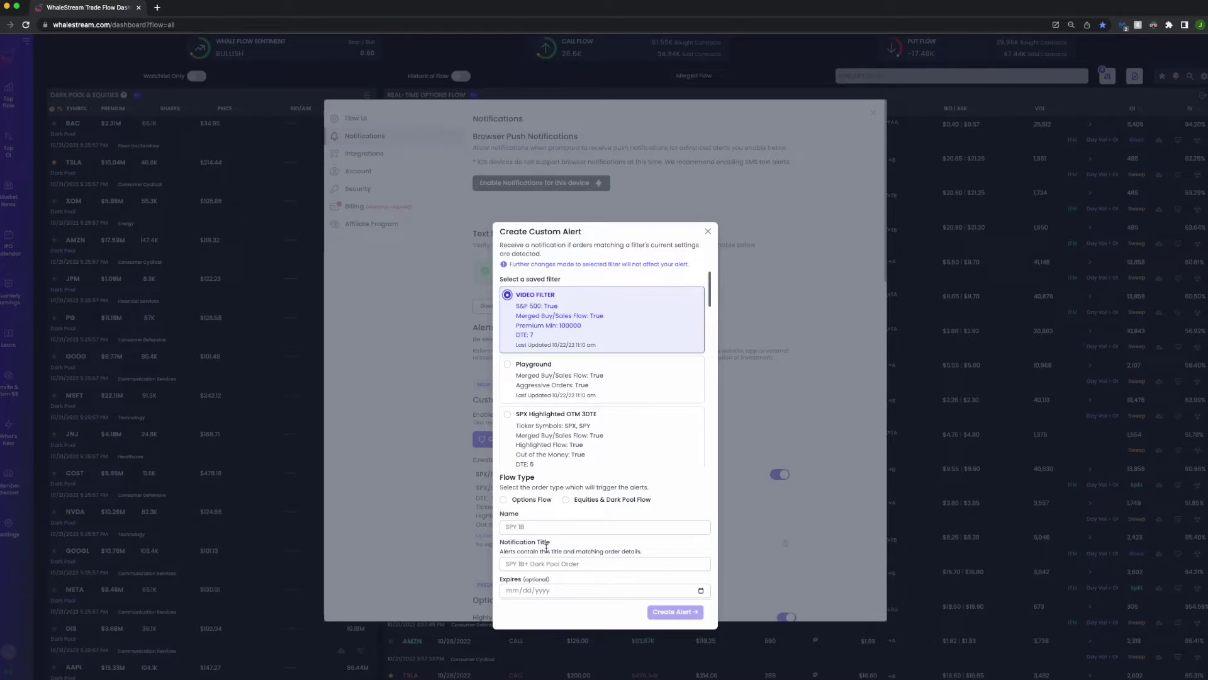
{"action": "left_click", "coordinate": [504, 501]}
- Name the alert 'VIDEO ALERT' with notification title 'VIDEO TRADE', leaving expiry blank
{"action": "left_click", "coordinate": [616, 530]}
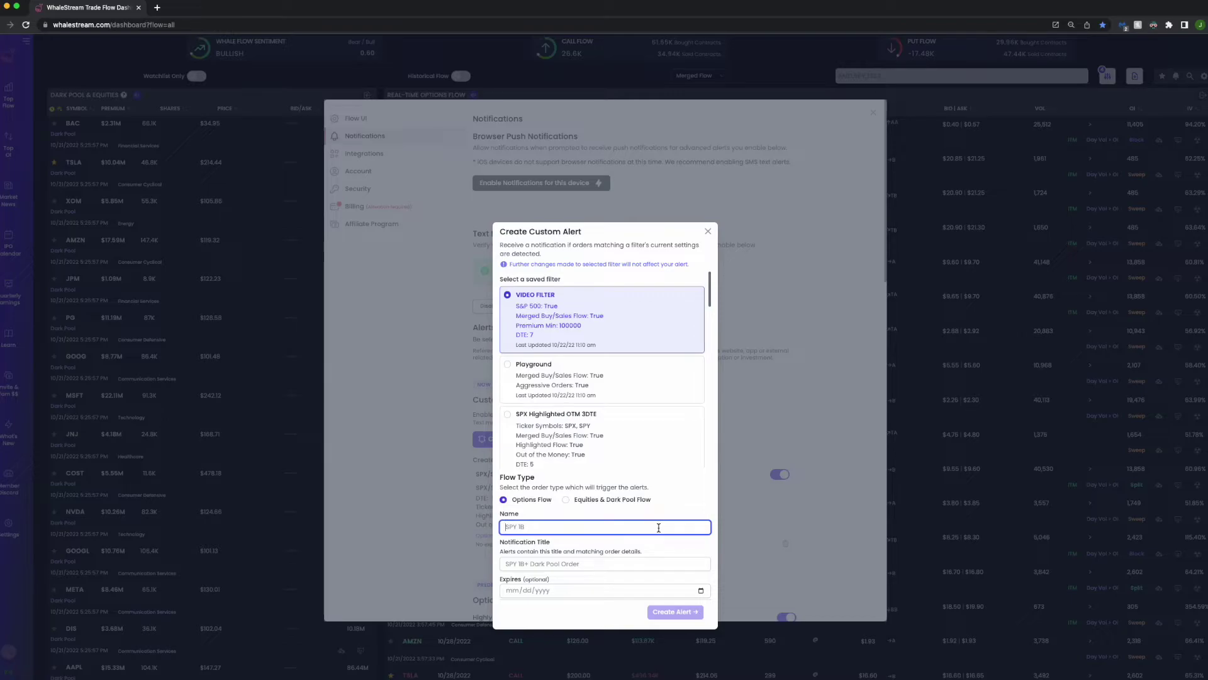
{"action": "key", "text": "Tab"}
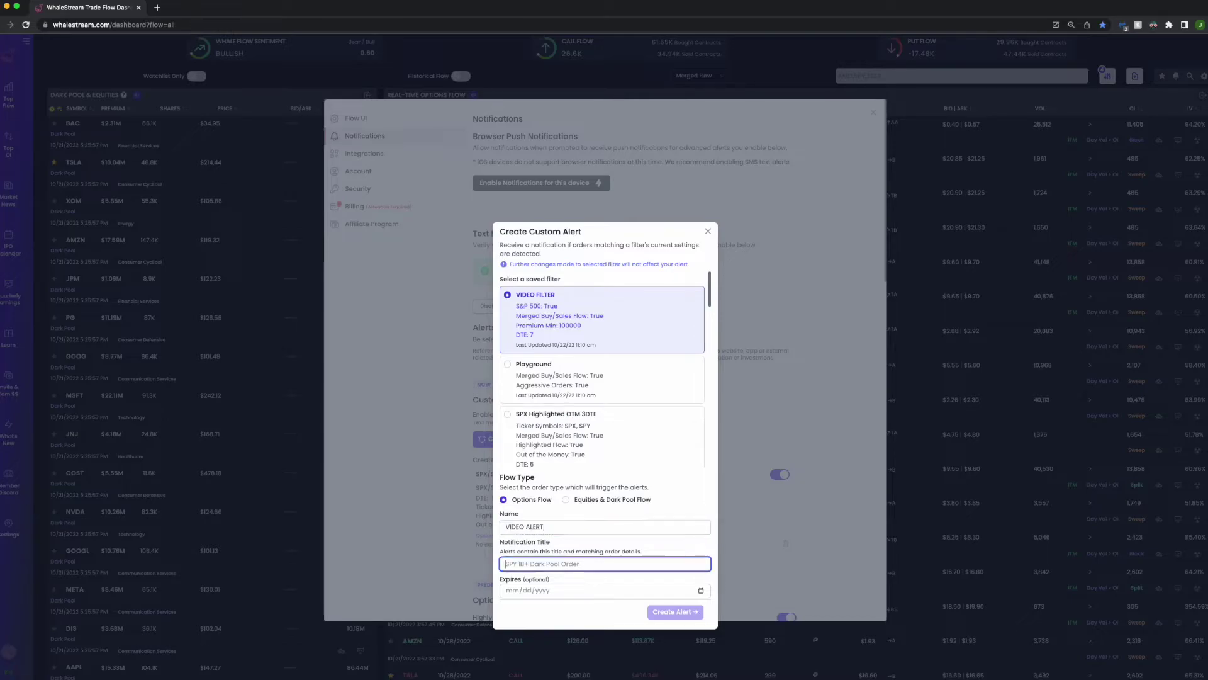
{"action": "type", "text": "VIDEO ALERT"}
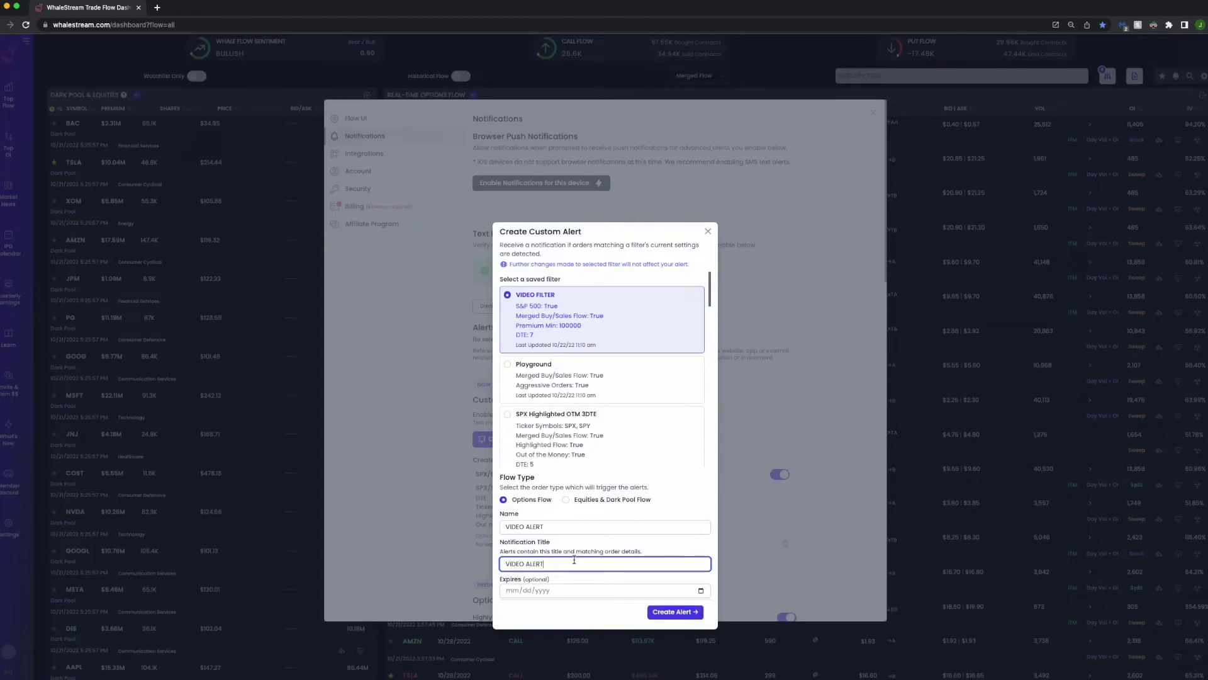
{"action": "key", "text": "BackSpace"}
{"action": "key", "text": "BackSpace"}
{"action": "key", "text": "BackSpace"}
{"action": "key", "text": "BackSpace"}
{"action": "key", "text": "BackSpace"}
{"action": "key", "text": "BackSpace"}
{"action": "key", "text": "Tab"}
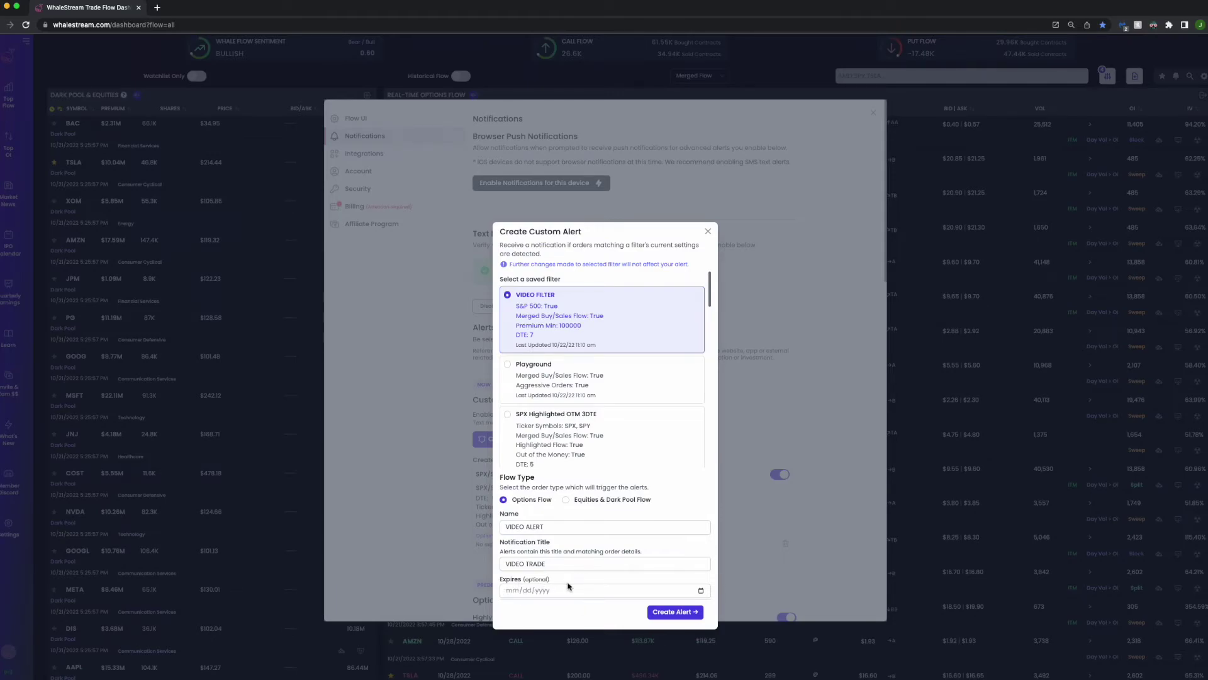
- Create the VIDEO ALERT alert and close the notification settings window
{"action": "left_click", "coordinate": [663, 616]}
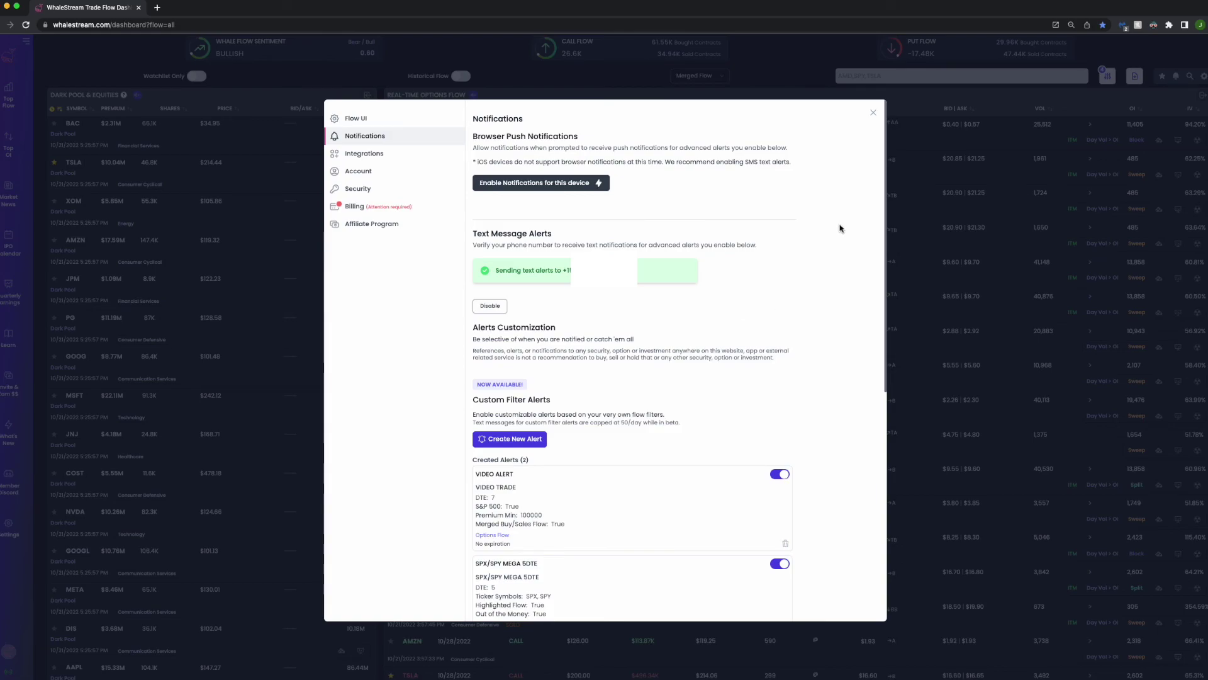
{"action": "left_click", "coordinate": [875, 114]}
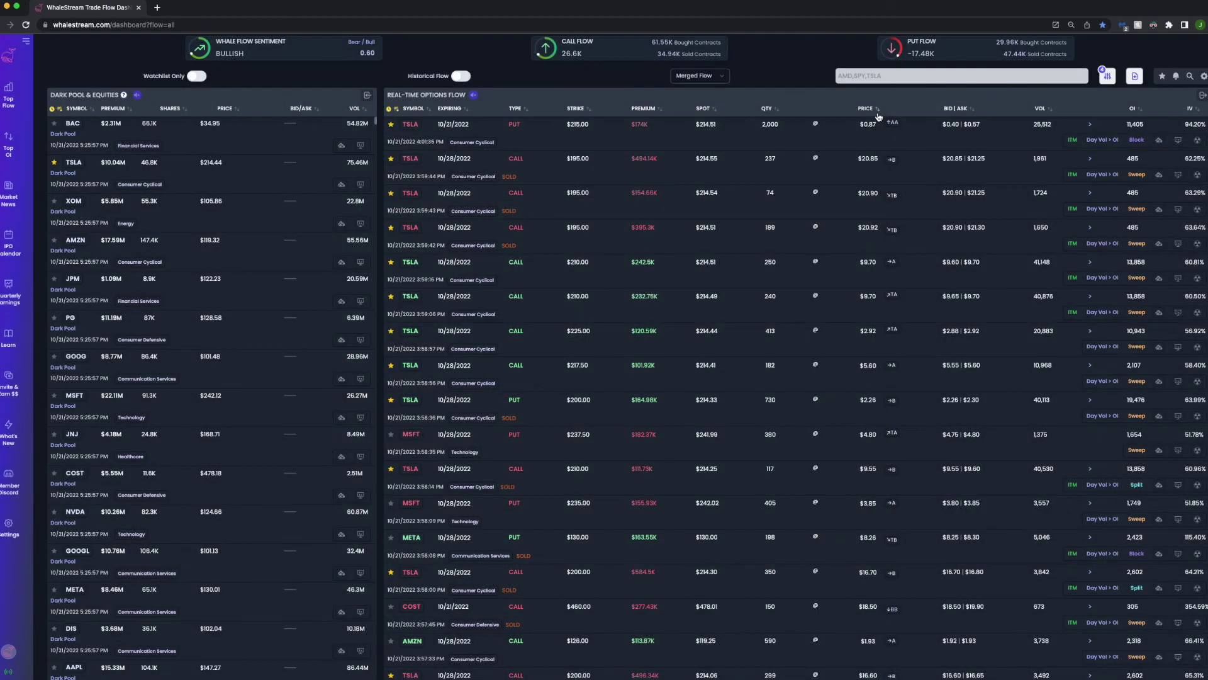